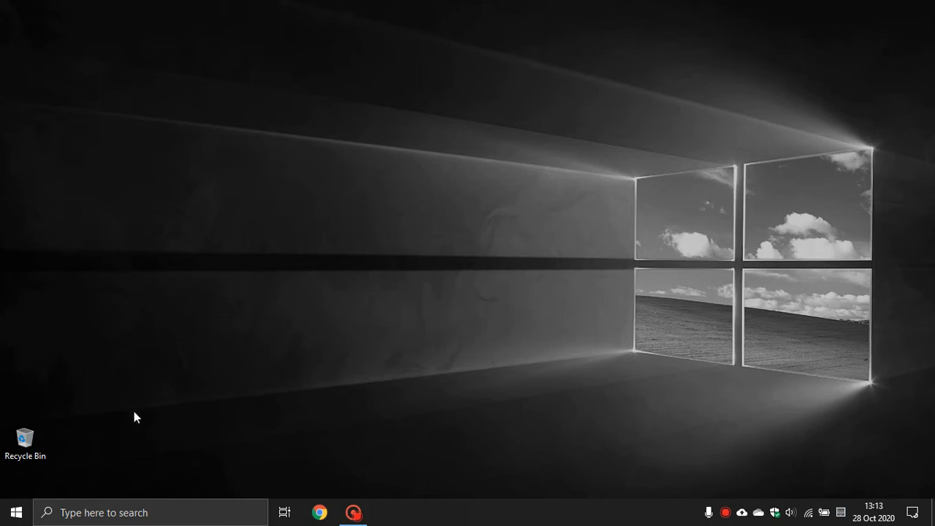
left_click(14, 519)
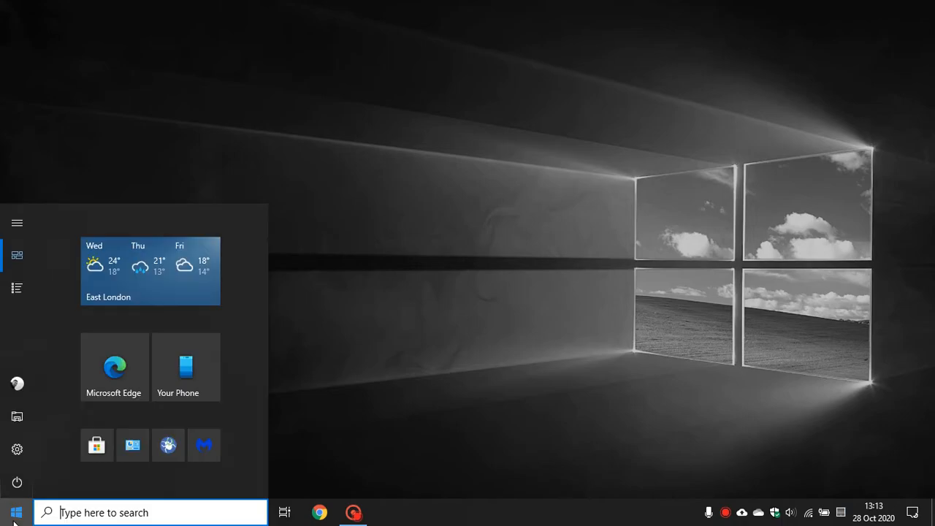
left_click(132, 446)
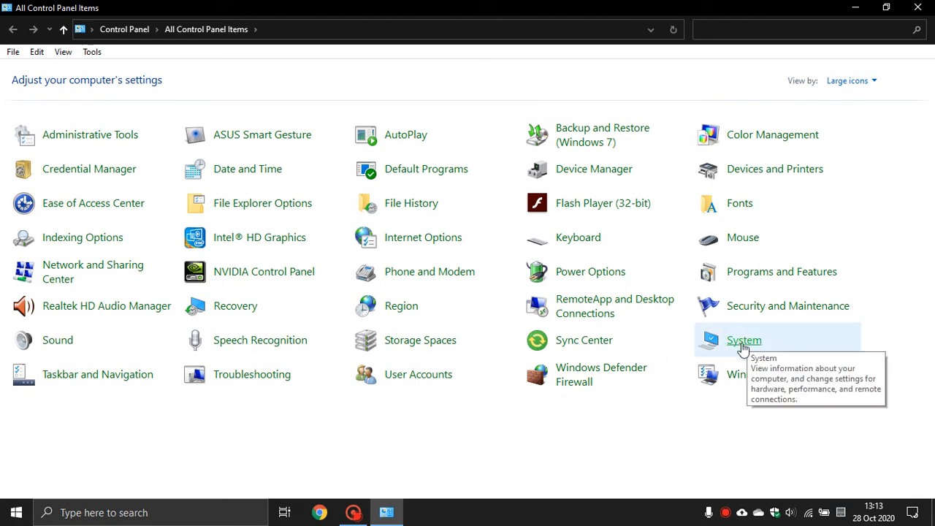
left_click(917, 8)
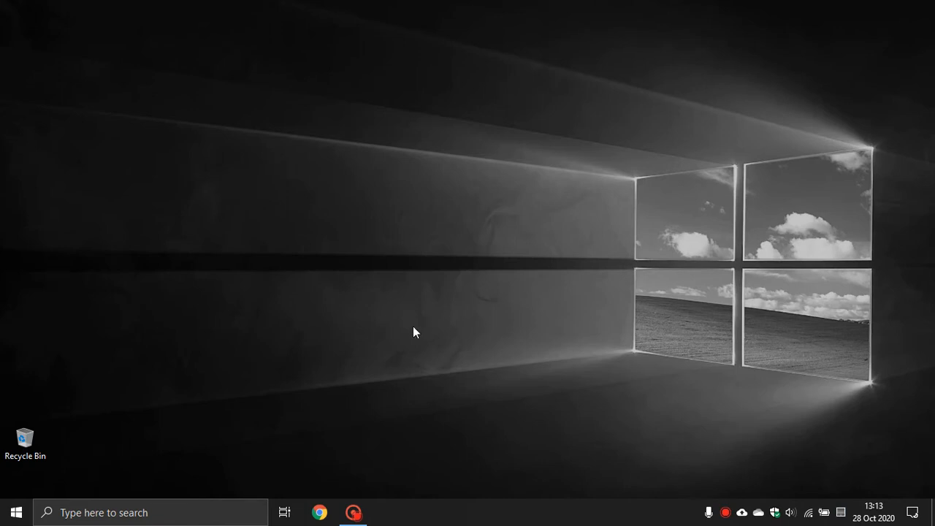
Find the Windows Settings app through search and open the About page in its System section.
left_click(206, 514)
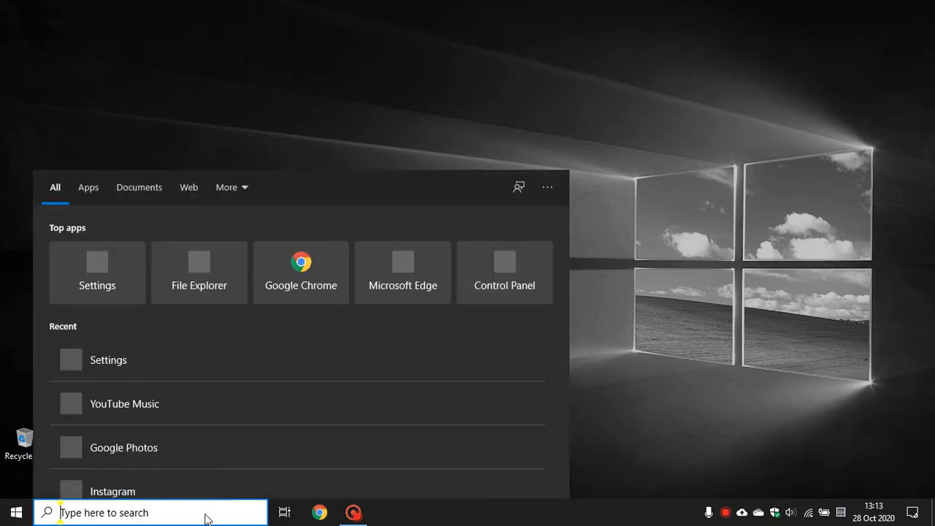
type("sett")
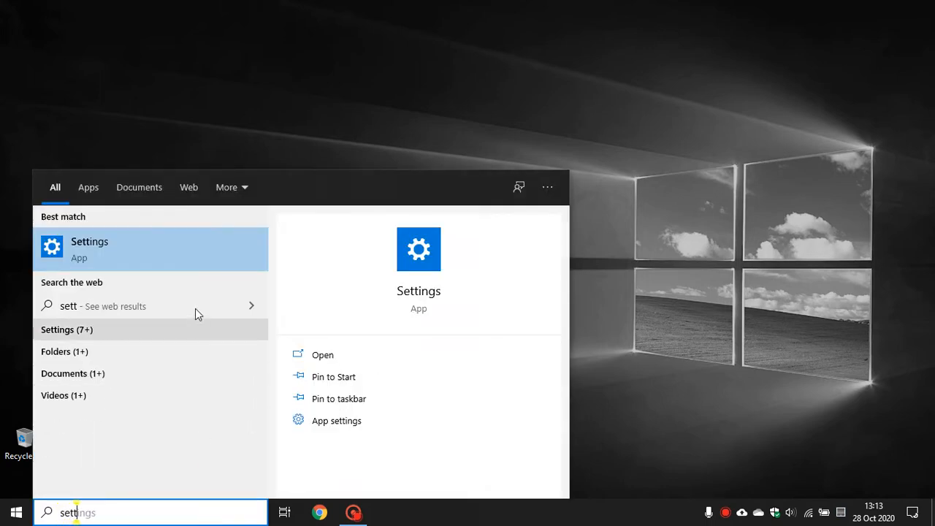
left_click(184, 266)
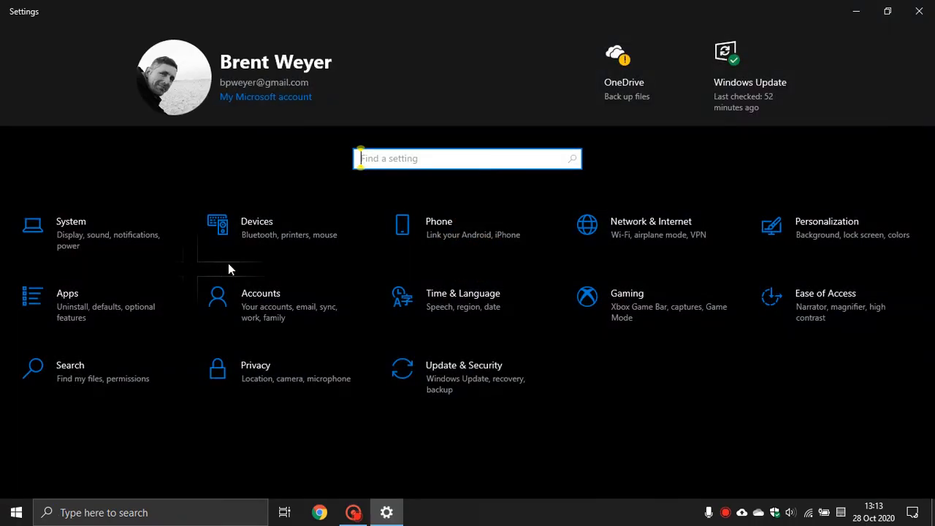
left_click(103, 234)
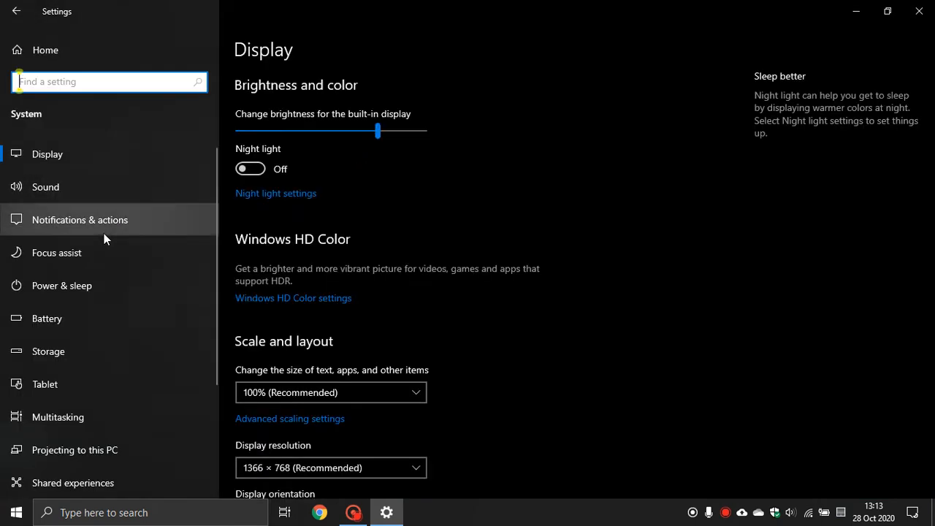
scroll(104, 244, "down", 2)
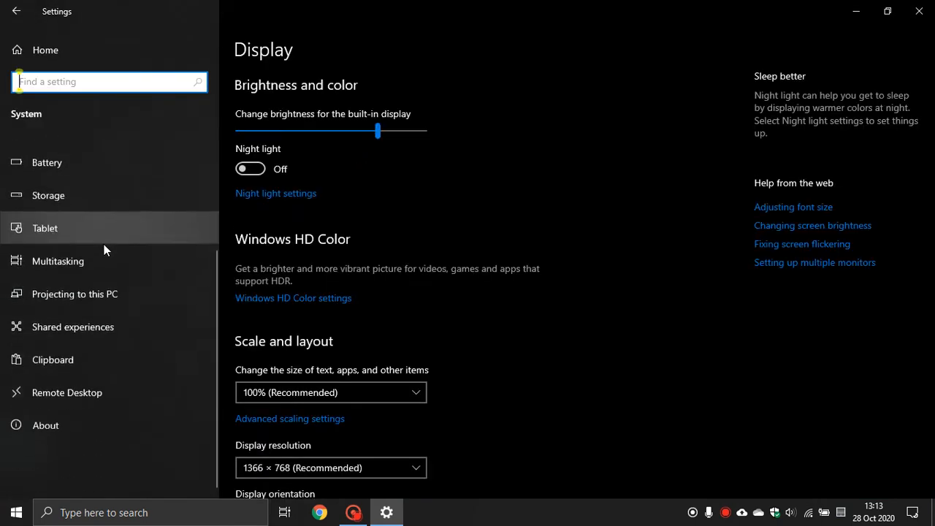
left_click(70, 430)
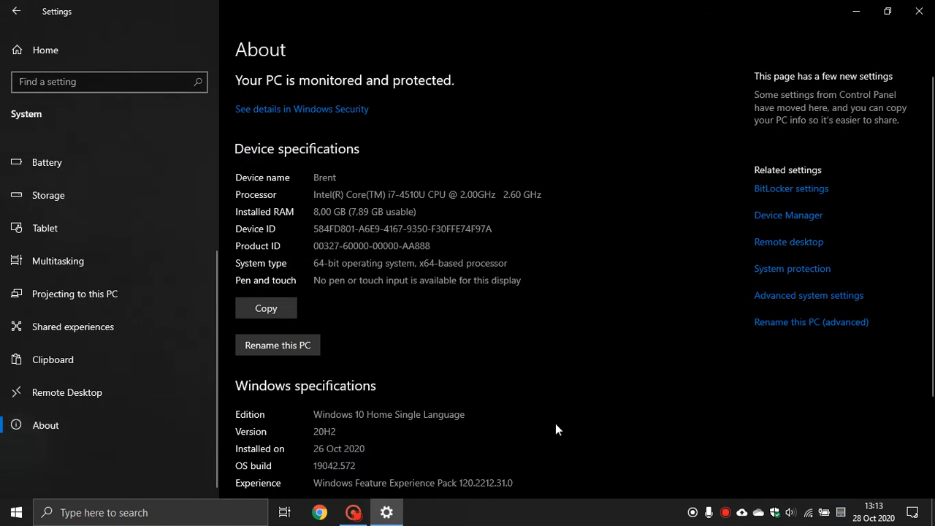
Open the advanced system settings, move the System Properties dialog clear of the page's edge, and open the Performance settings.
left_click(798, 299)
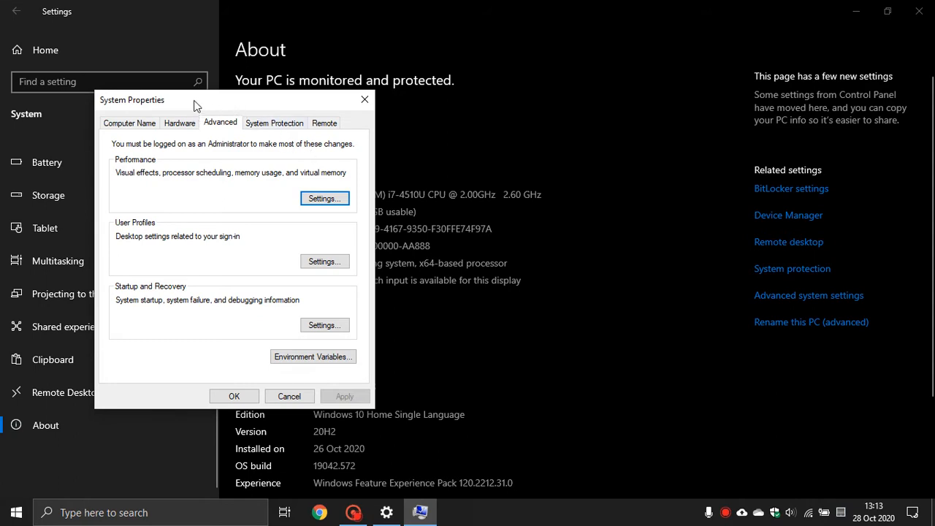
left_click_drag(212, 104, 391, 109)
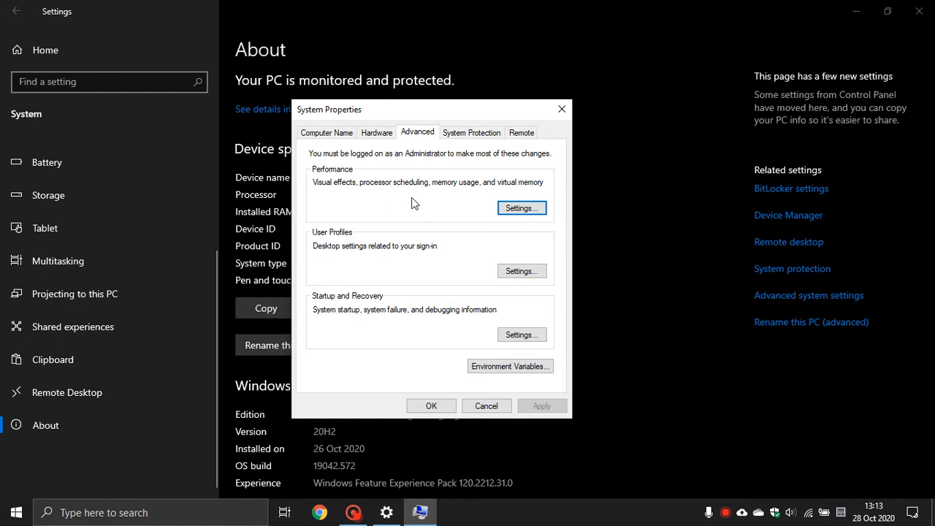
left_click(520, 208)
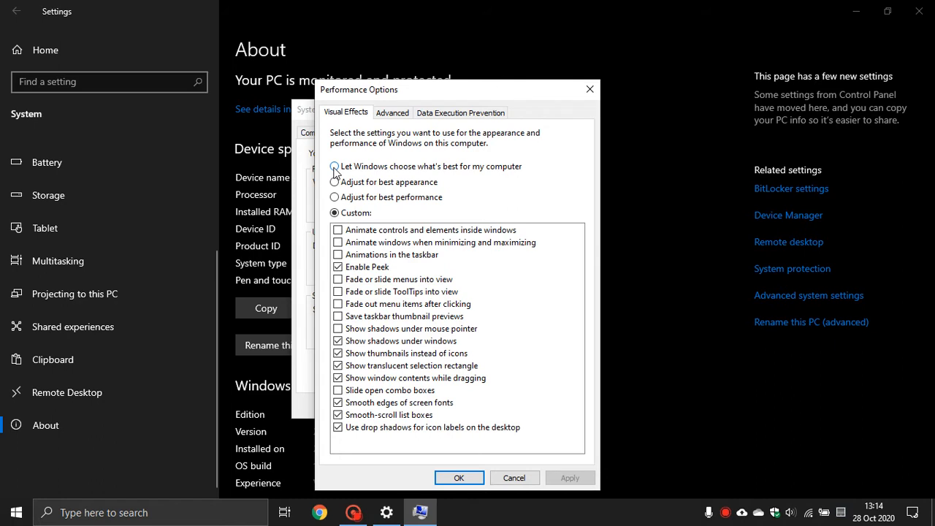
Go through the visual effects presets in order, ending with Adjust for best performance, and switch to Custom.
left_click(335, 168)
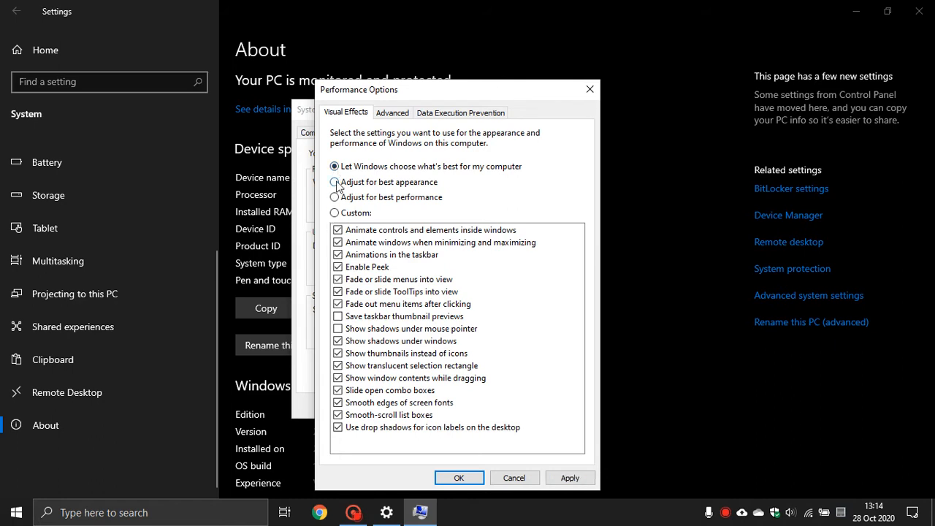
left_click(335, 183)
left_click(335, 198)
left_click(334, 214)
Enable and apply Peek, window shadows, thumbnails, translucent selection rectangle, window contents while dragging, smooth font edges, smooth-scroll list boxes and icon label drop shadows.
left_click(339, 267)
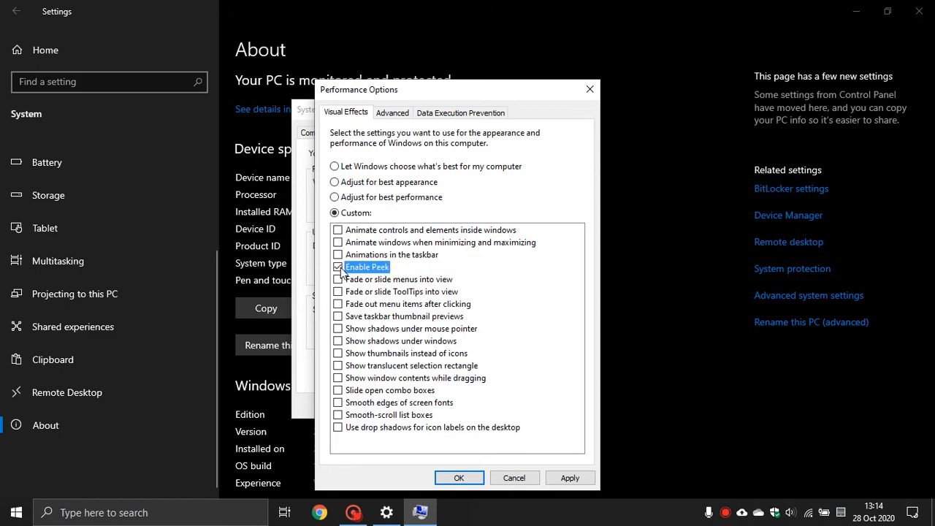
left_click(338, 341)
left_click(338, 353)
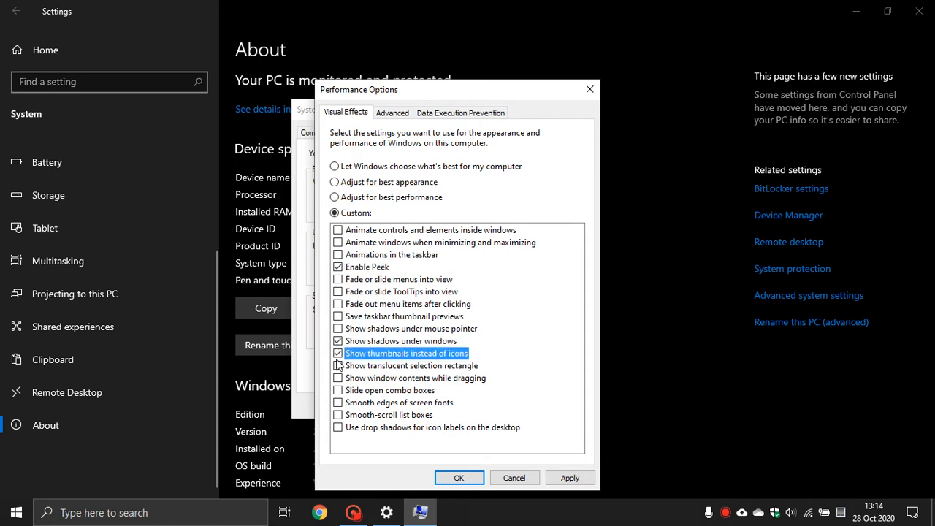
left_click(338, 366)
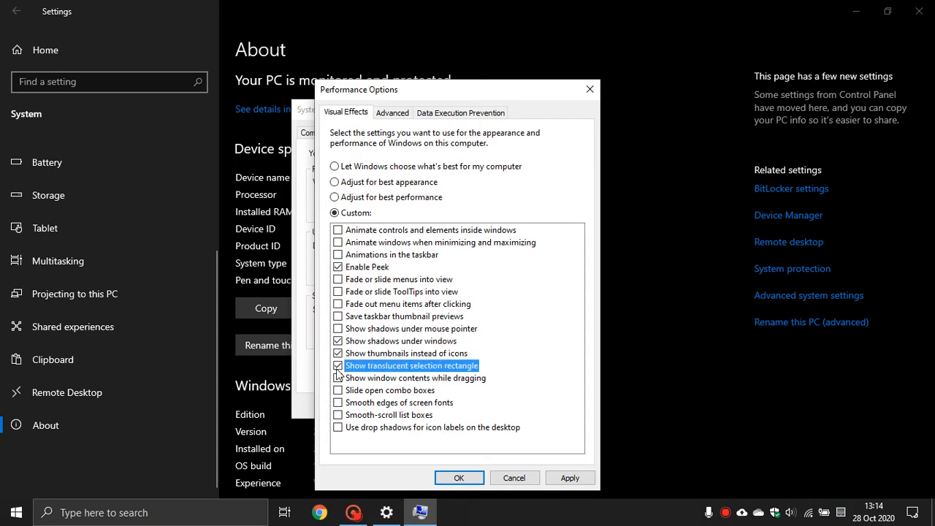
left_click(337, 380)
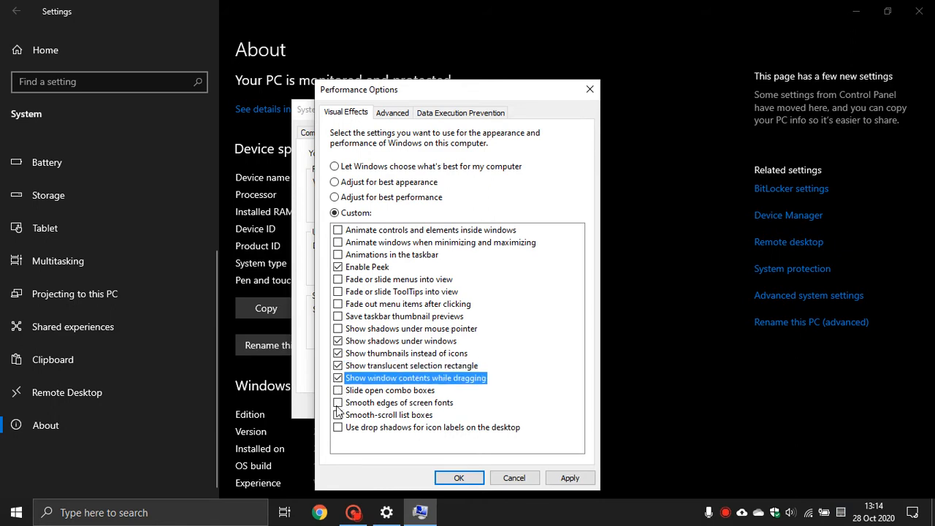
left_click(338, 404)
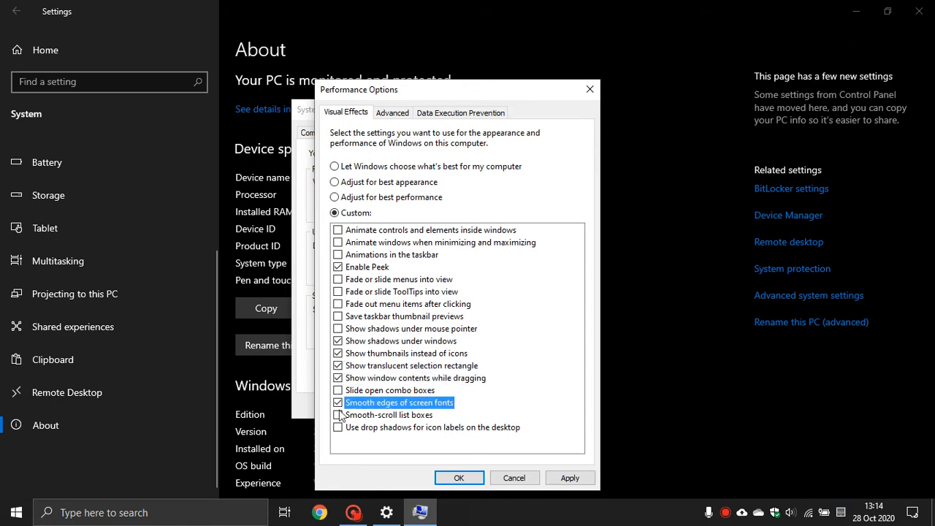
left_click(337, 415)
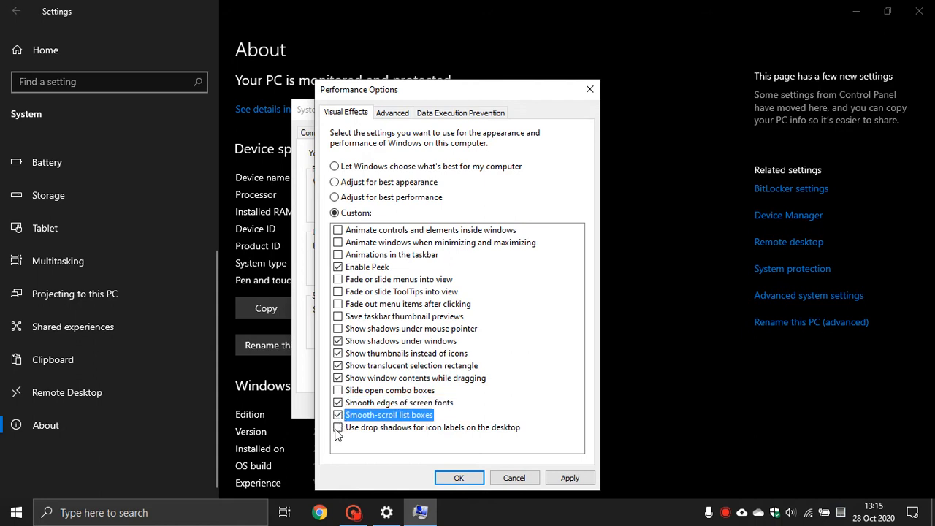
left_click(337, 428)
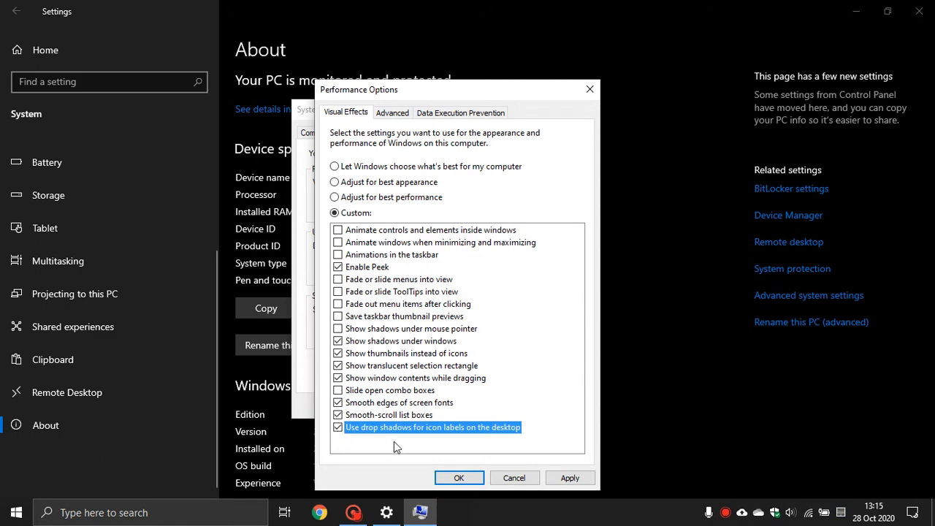
left_click(569, 478)
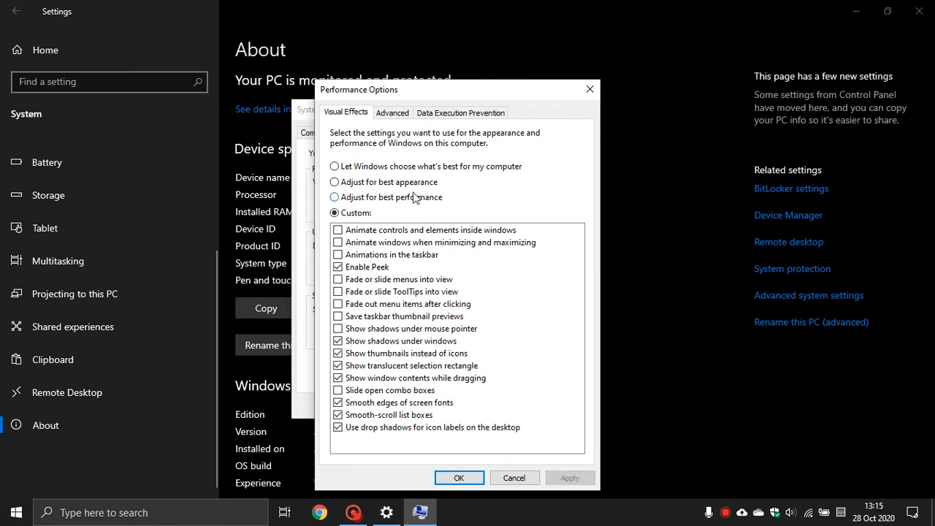
Switch automatic paging file management for all drives off and back on in Virtual Memory, and accept the performance options.
left_click(393, 113)
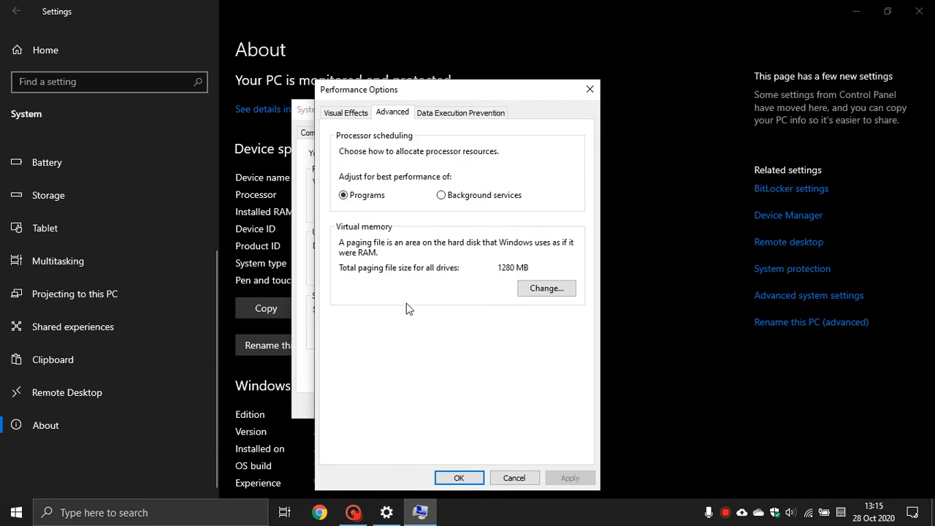
left_click(542, 291)
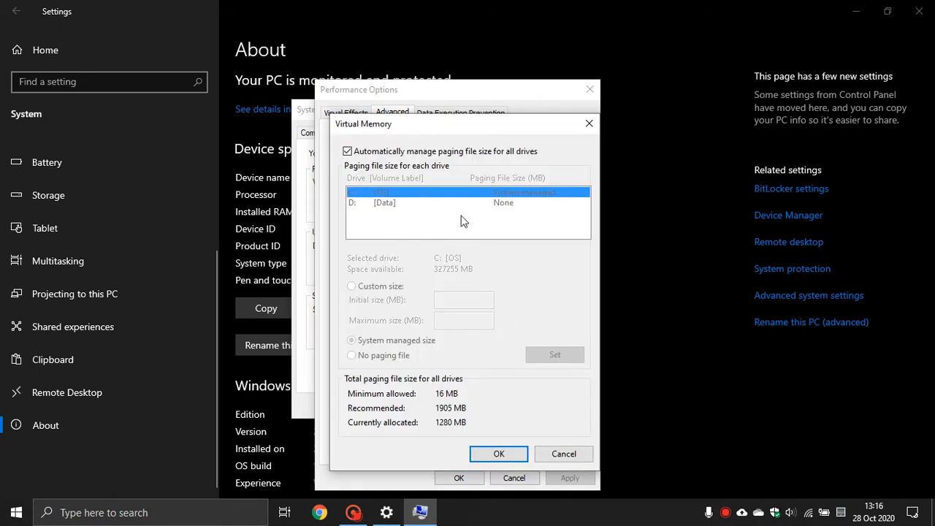
left_click(348, 152)
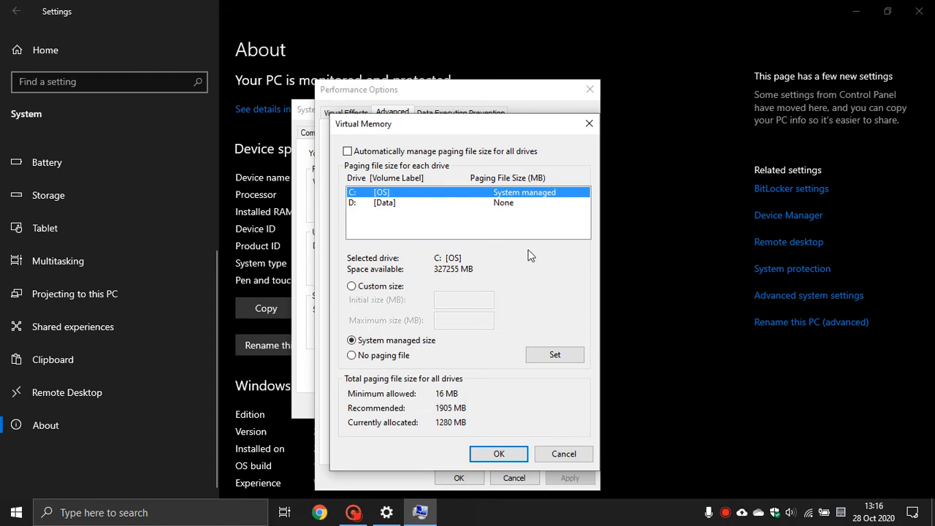
left_click(347, 152)
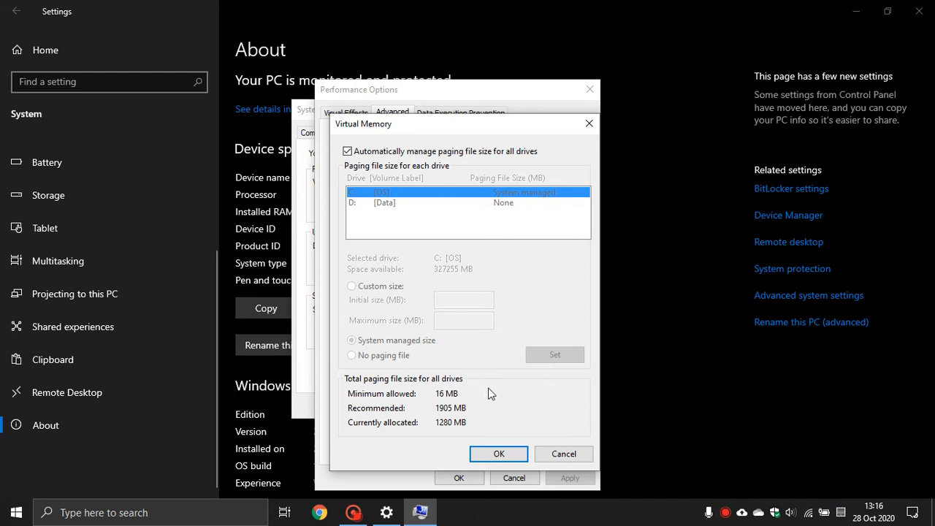
left_click(499, 454)
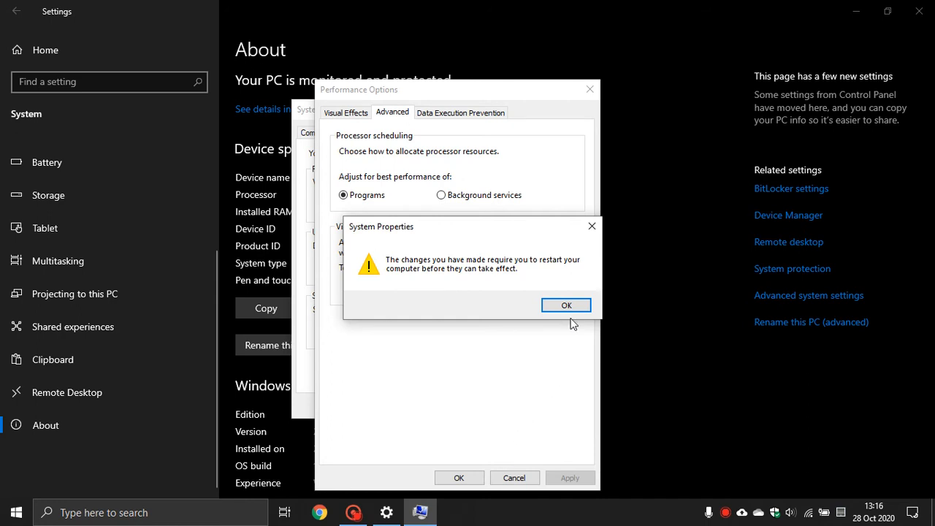
left_click(567, 306)
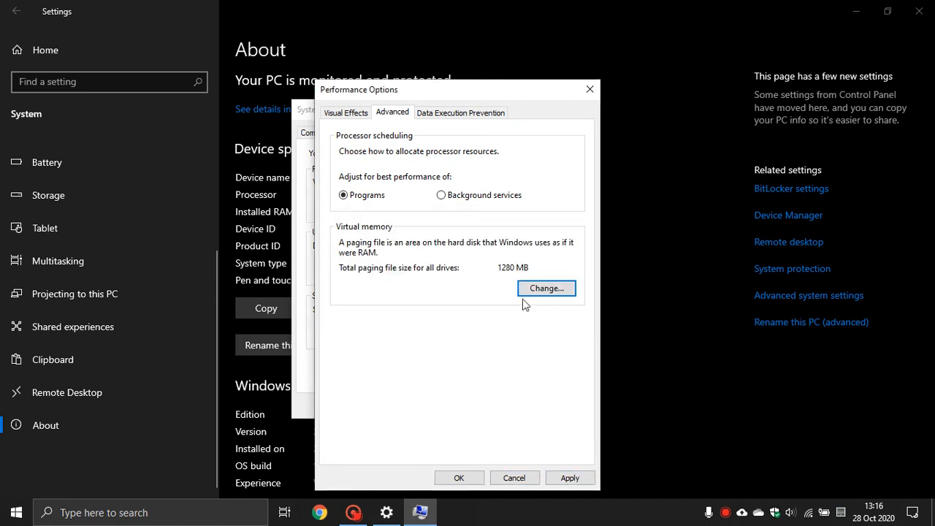
left_click(457, 478)
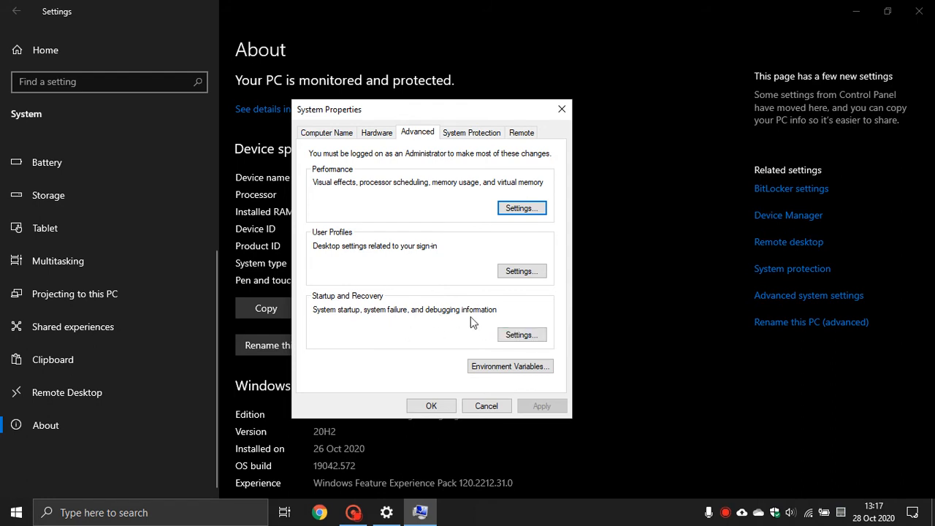
Review the Startup and Recovery settings and the system protection configuration of the OS (C:) drive, accepting both as they are.
left_click(517, 338)
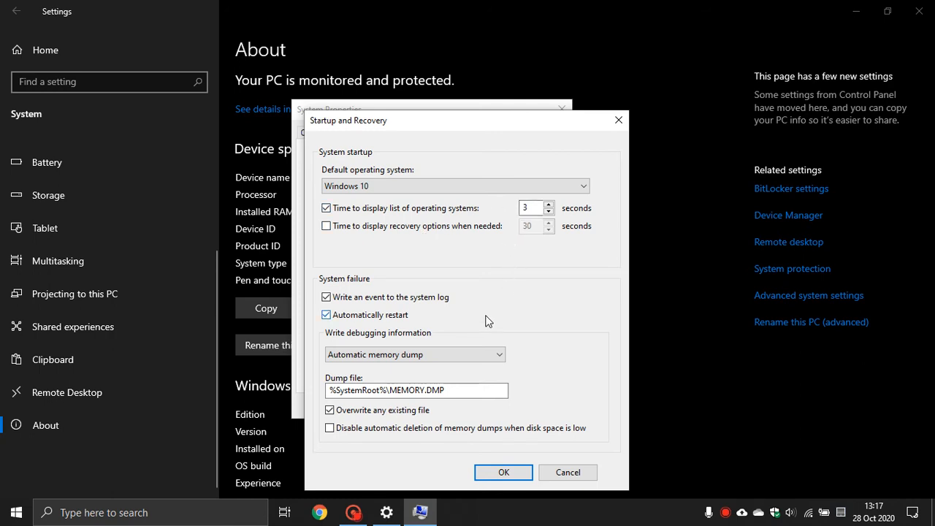
left_click(506, 473)
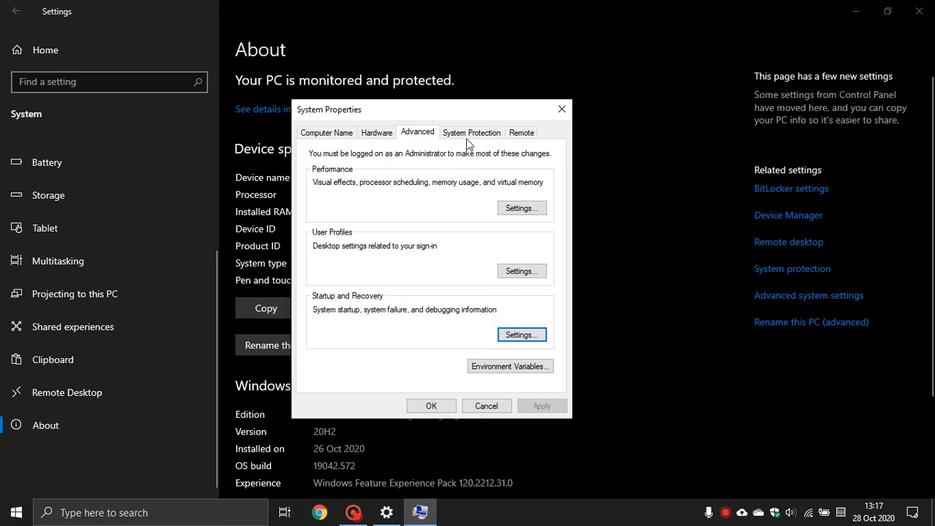
left_click(470, 133)
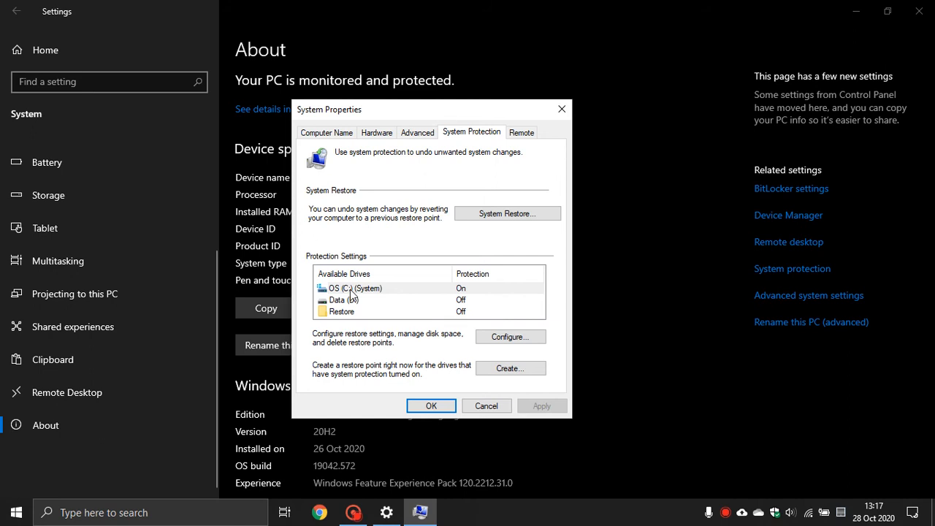
left_click(499, 340)
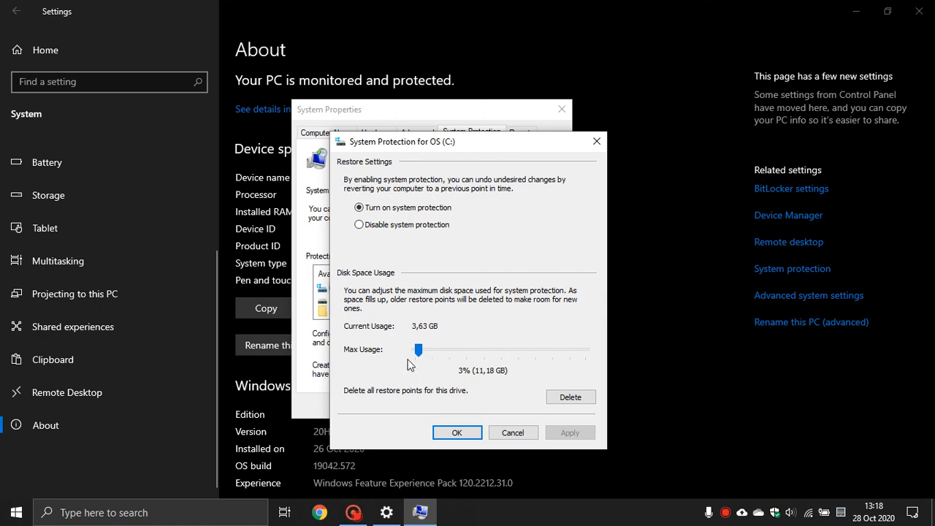
left_click(453, 433)
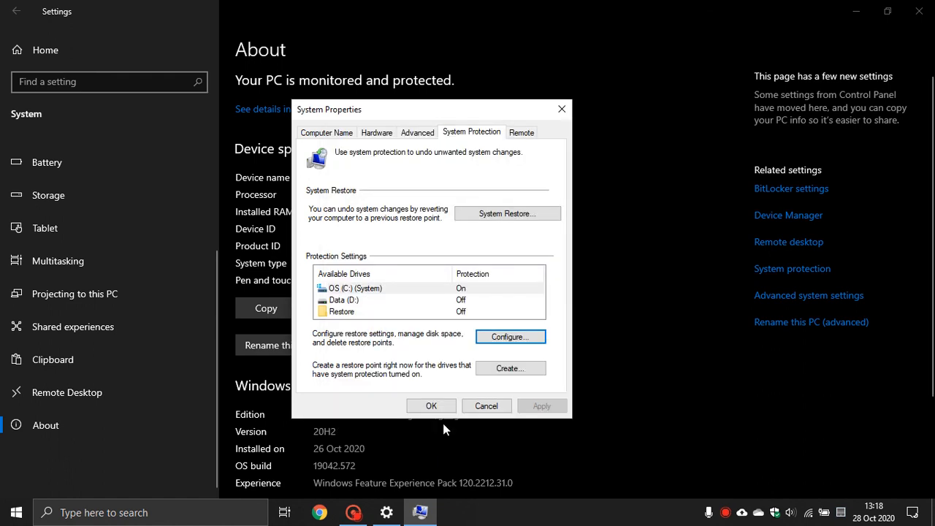
Check the Remote Assistance options, return to the advanced system properties, and cancel out of System Properties.
left_click(522, 133)
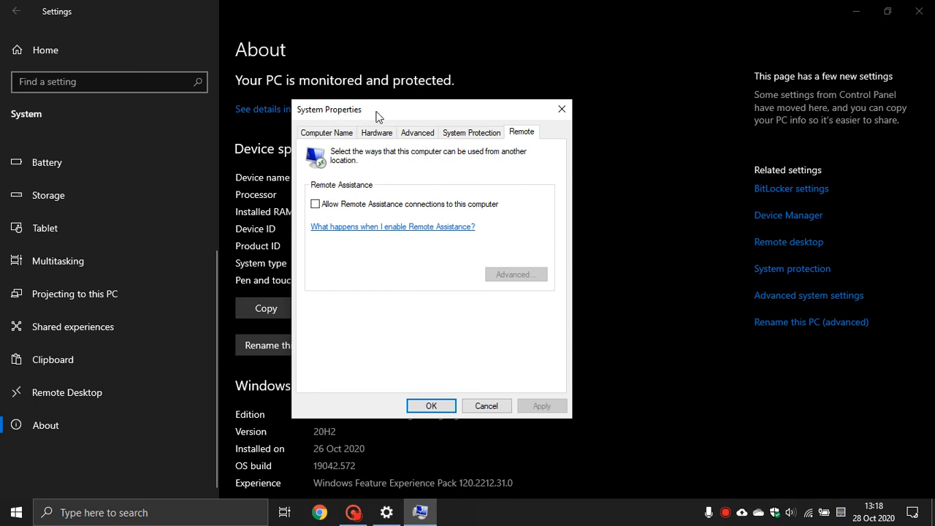
left_click(416, 134)
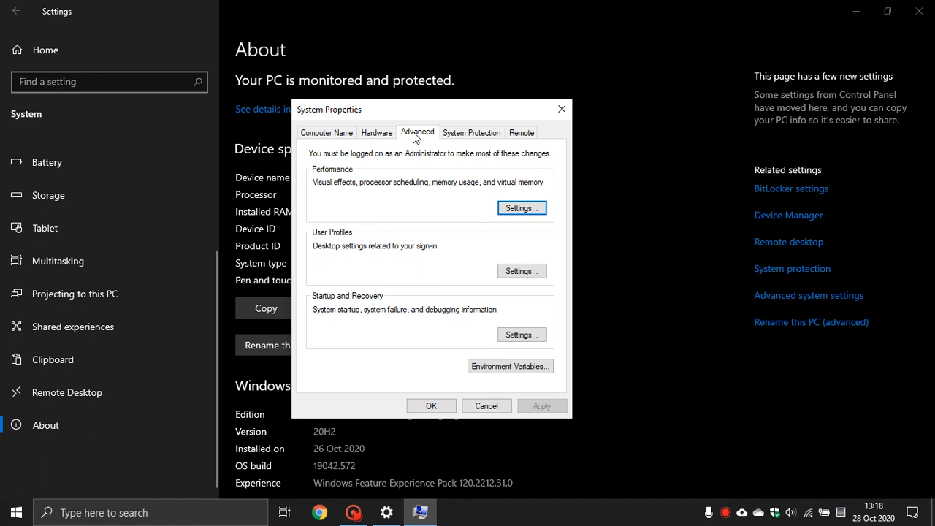
left_click(486, 406)
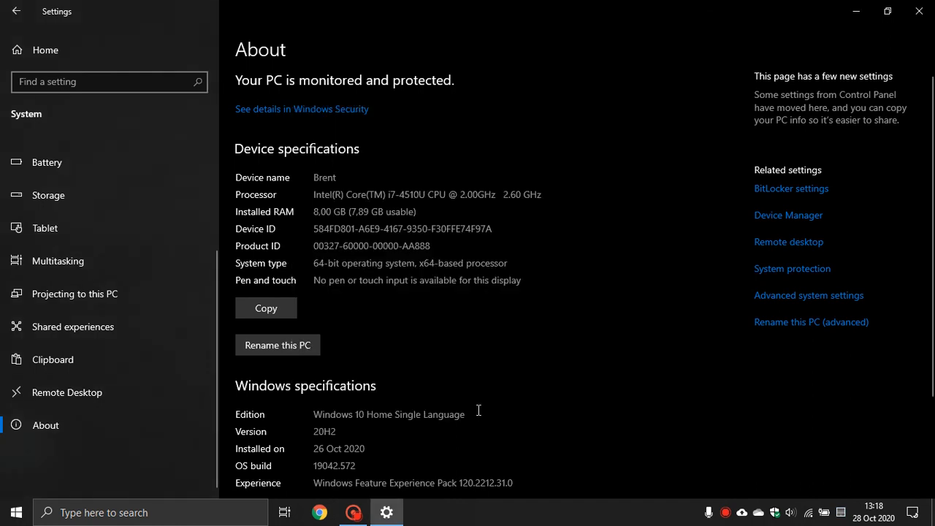